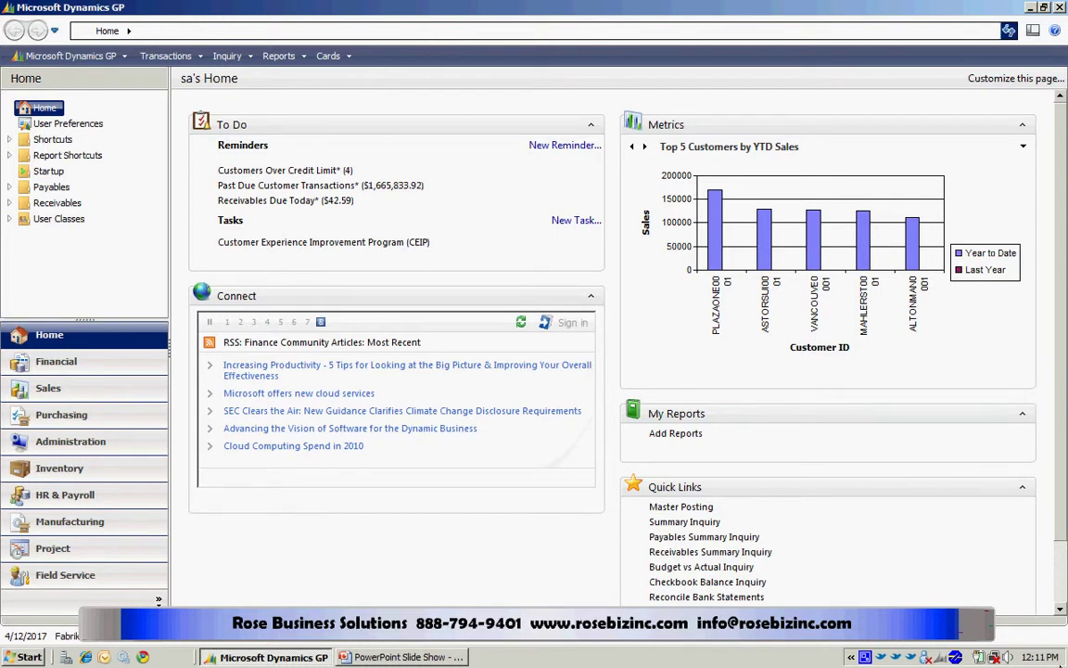
Step: Open the Payables Trial Balance Reports window from Reports > Purchasing > Trial Balance
click(280, 57)
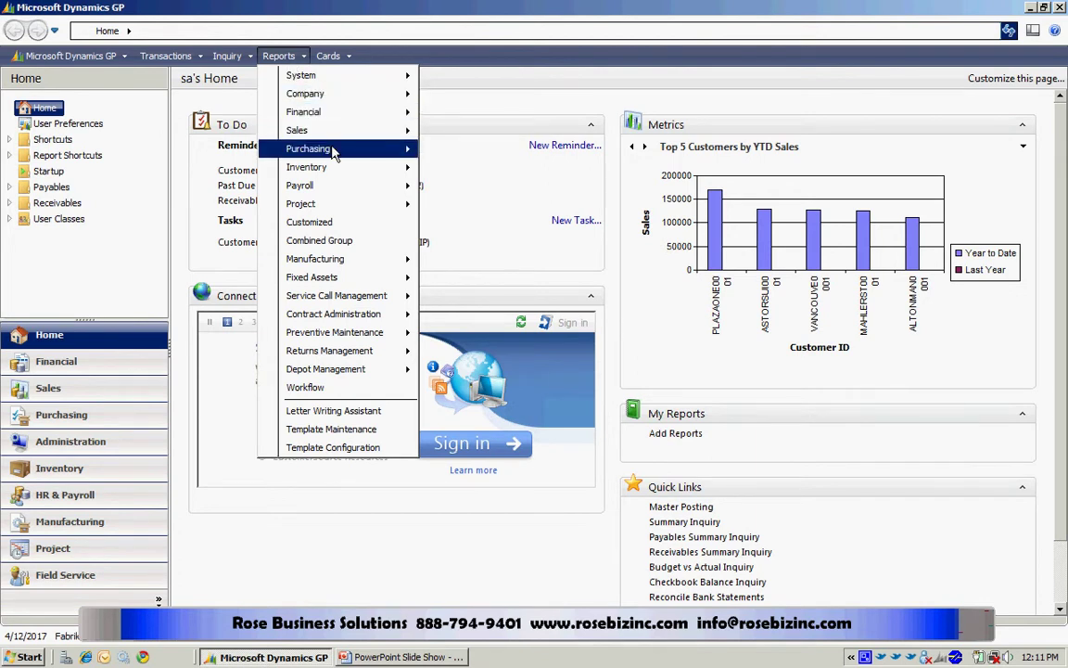
mouse_move(308, 148)
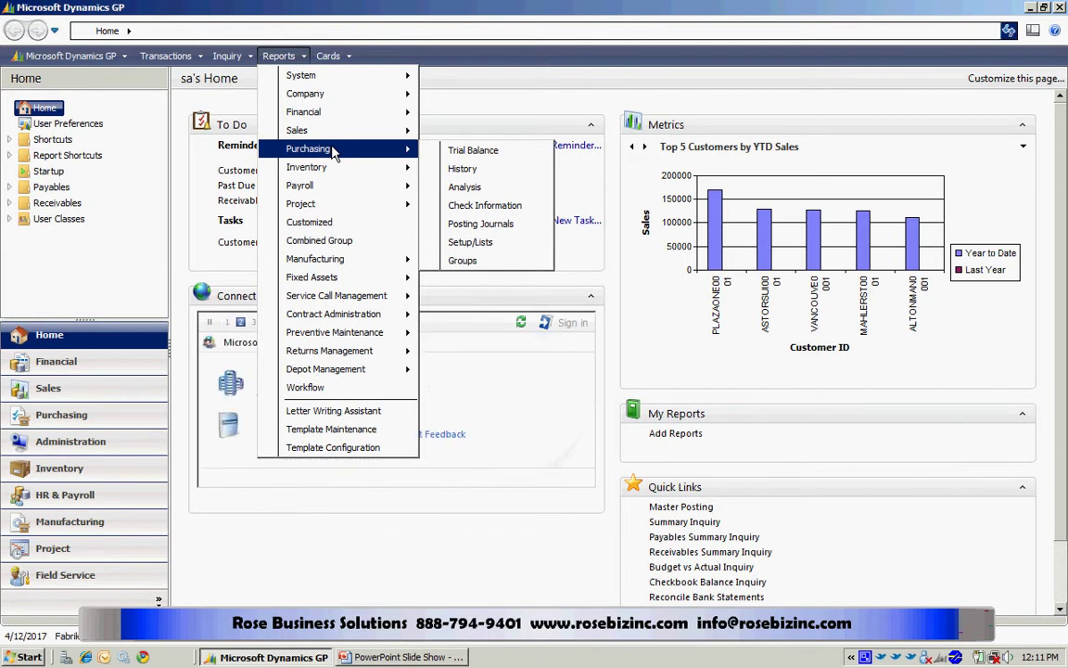
click(456, 152)
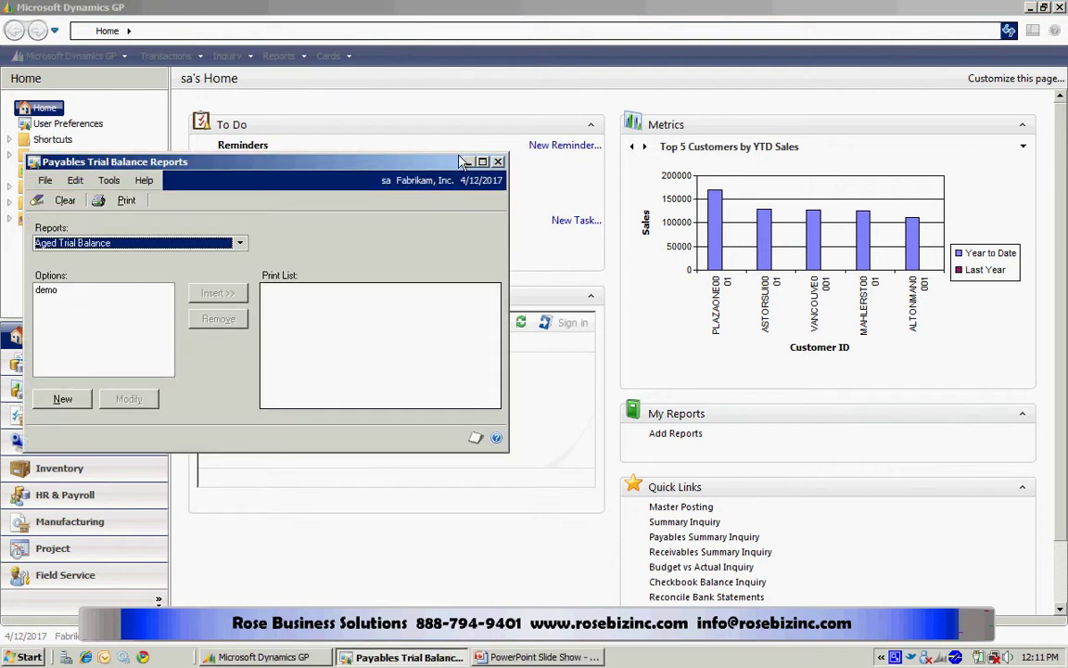
Step: Switch the report type from Aged Trial Balance to Aged Trial Balance with Options
click(240, 244)
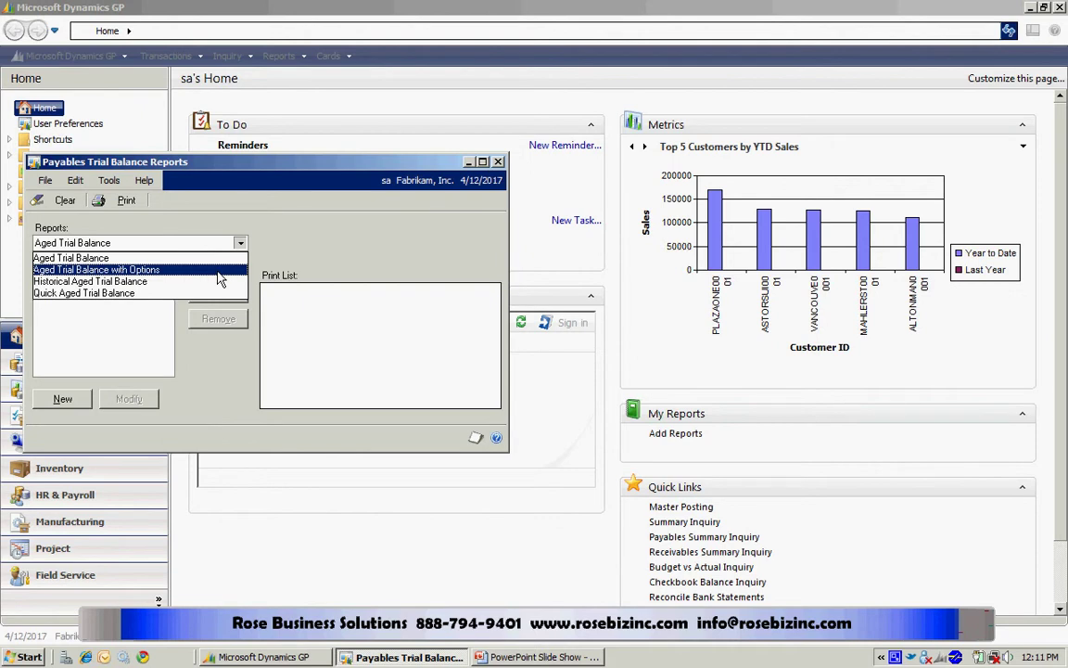
click(219, 270)
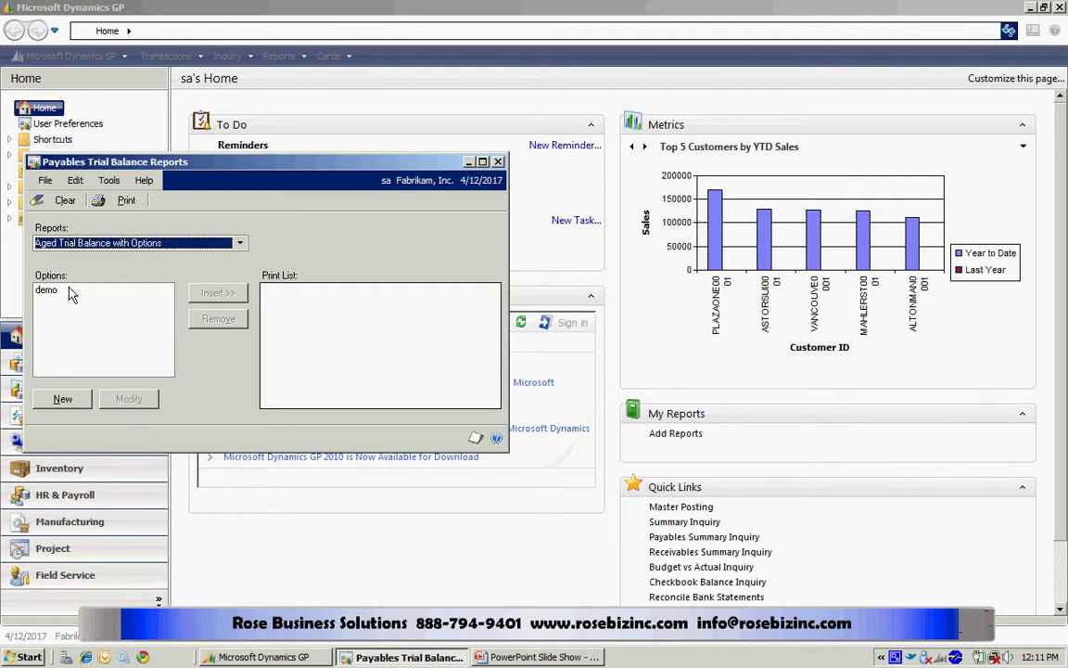
Step: Create a new report option named 'A to M'
click(62, 400)
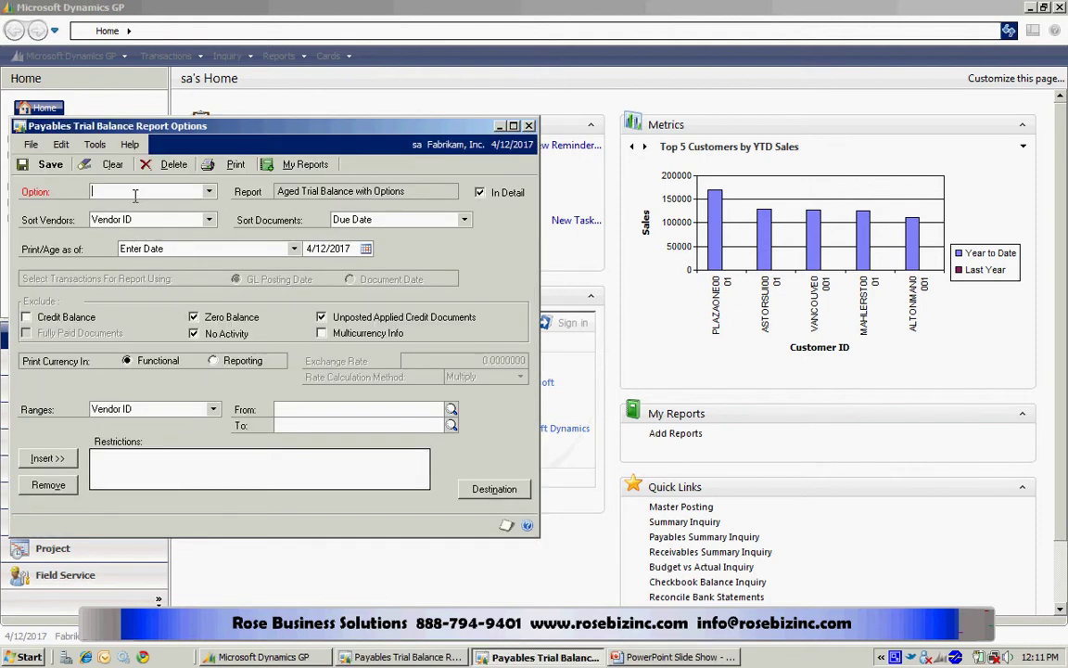
text(A)
text( to M)
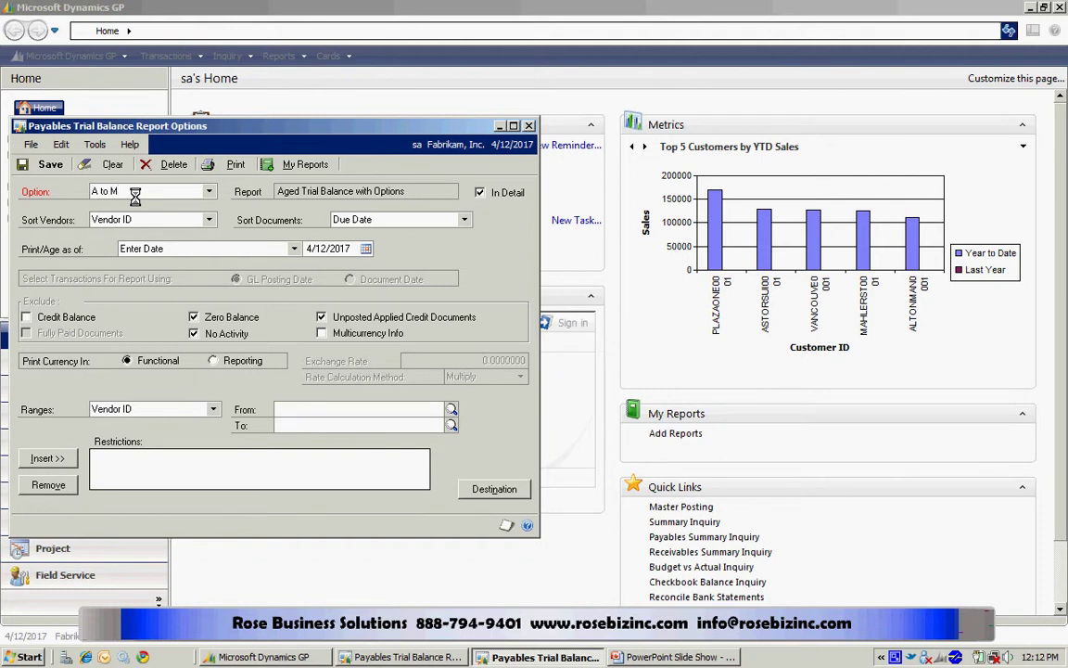
key(Tab)
Step: Restrict the option's Vendor ID range from A to MZ and insert it
click(291, 410)
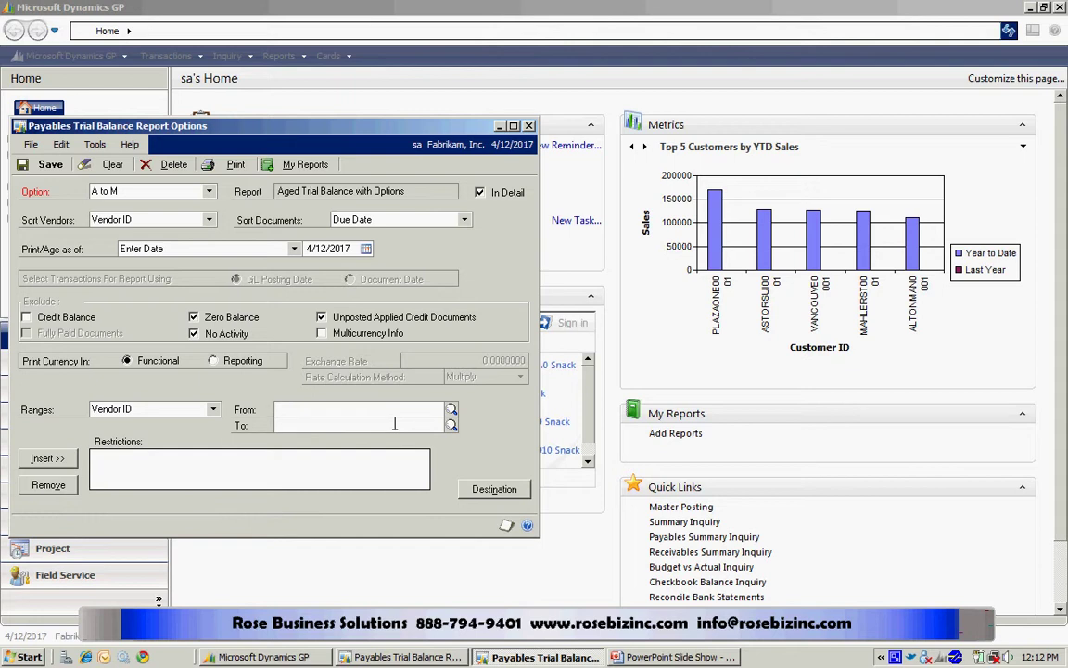
text(A)
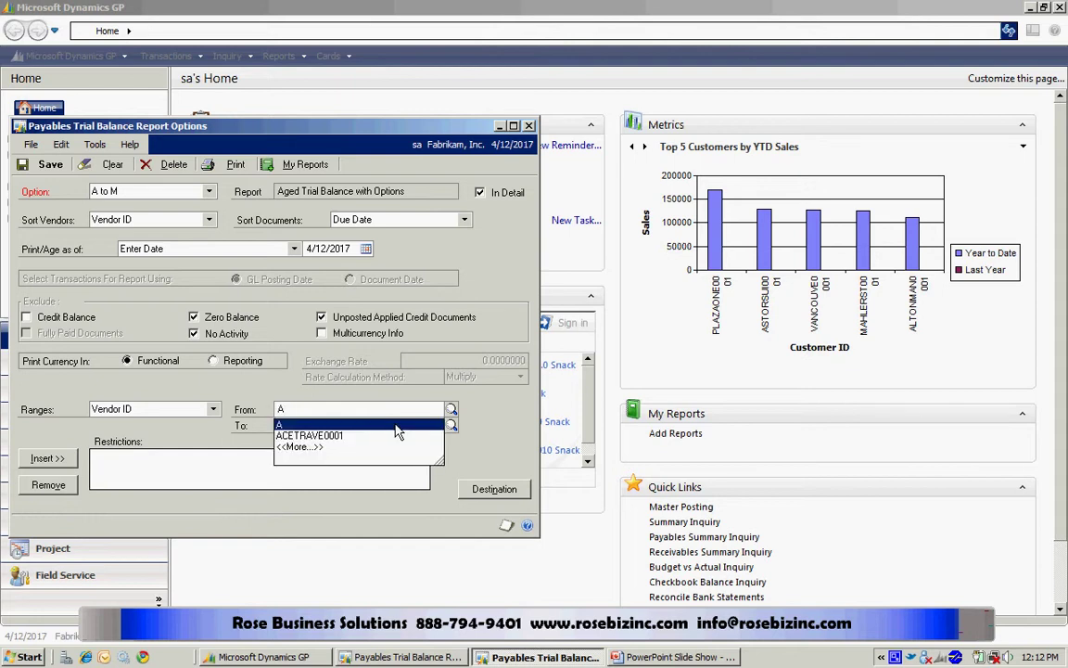
key(Tab)
text(M)
key(Tab)
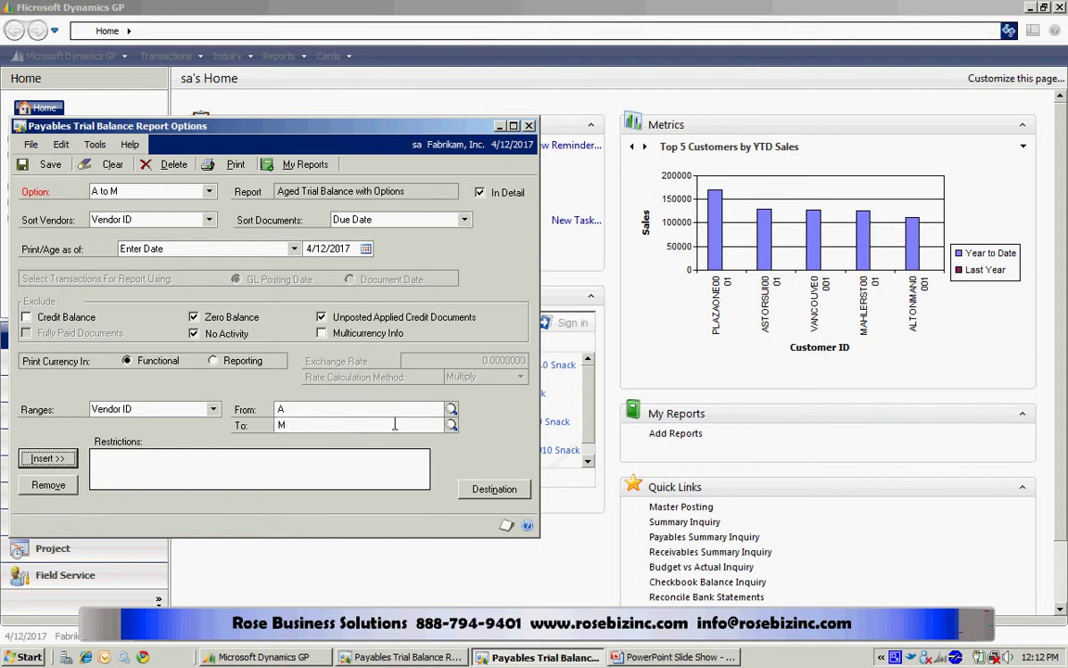
click(337, 424)
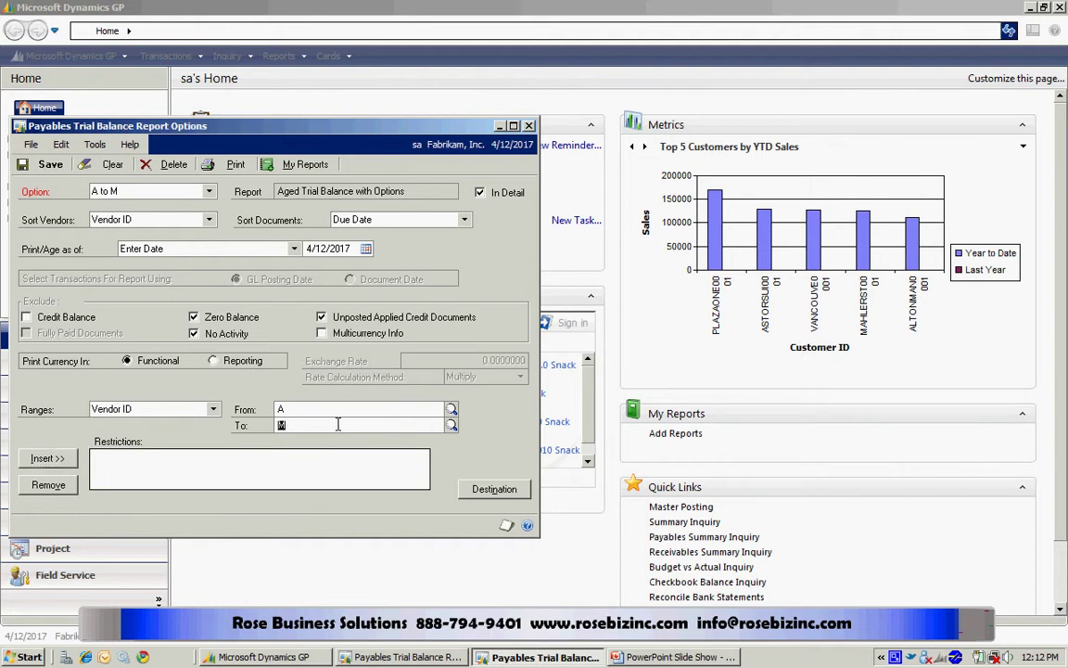
text(MZ)
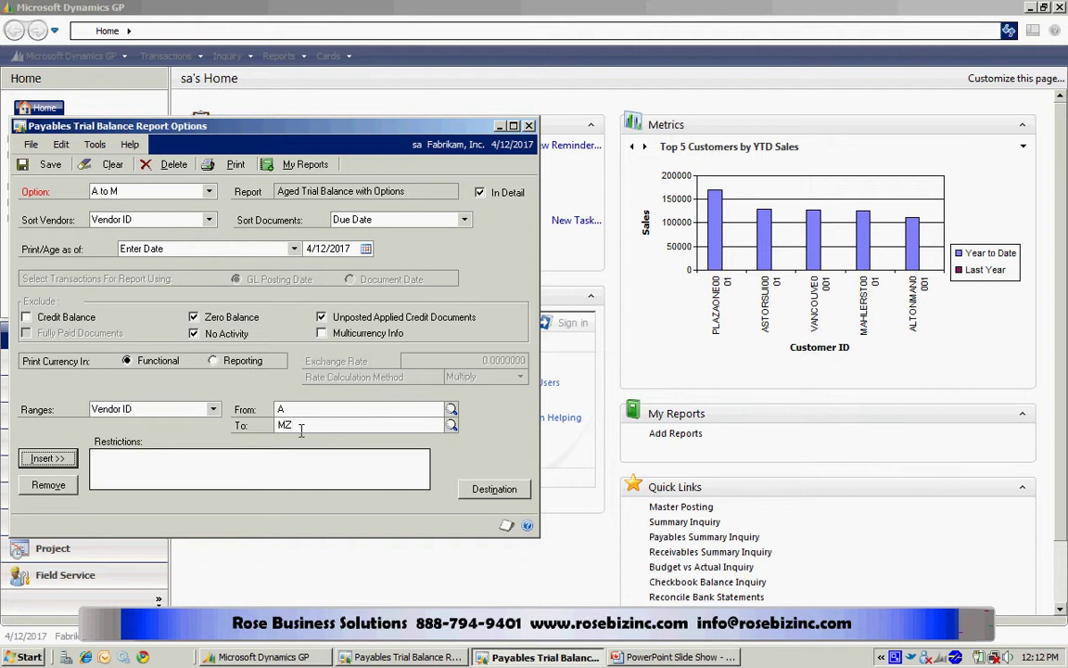
click(46, 459)
Step: Set the A to M report destination to Screen only, with Printer cleared
click(492, 494)
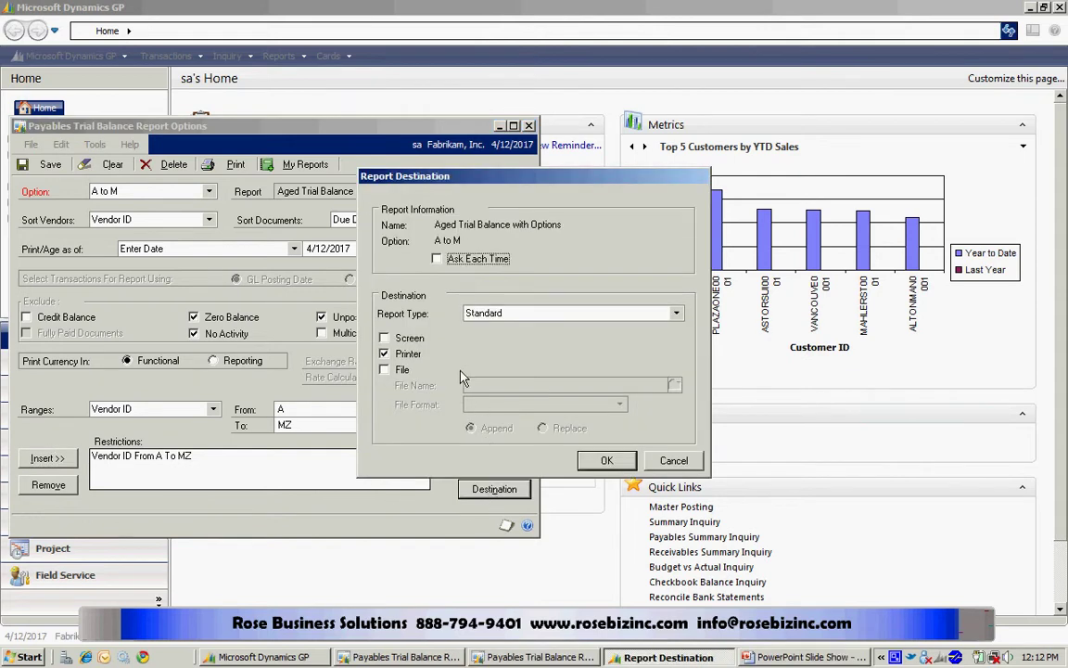
click(385, 339)
click(384, 353)
click(606, 461)
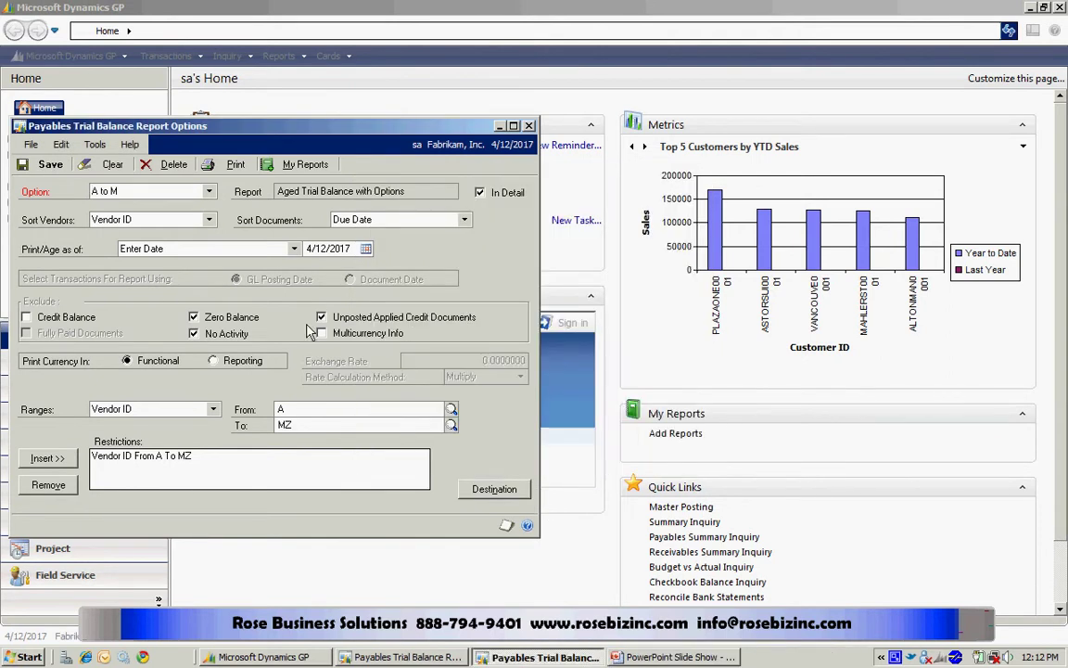
Step: Save the A to M option, add it to the print list, and print it
click(48, 166)
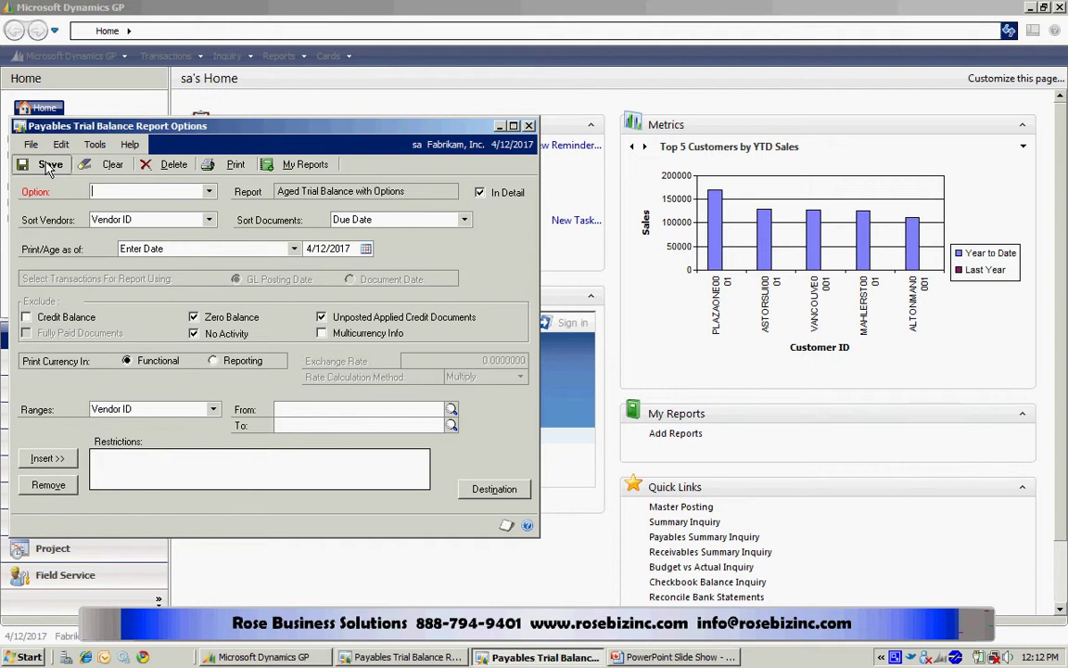
click(529, 126)
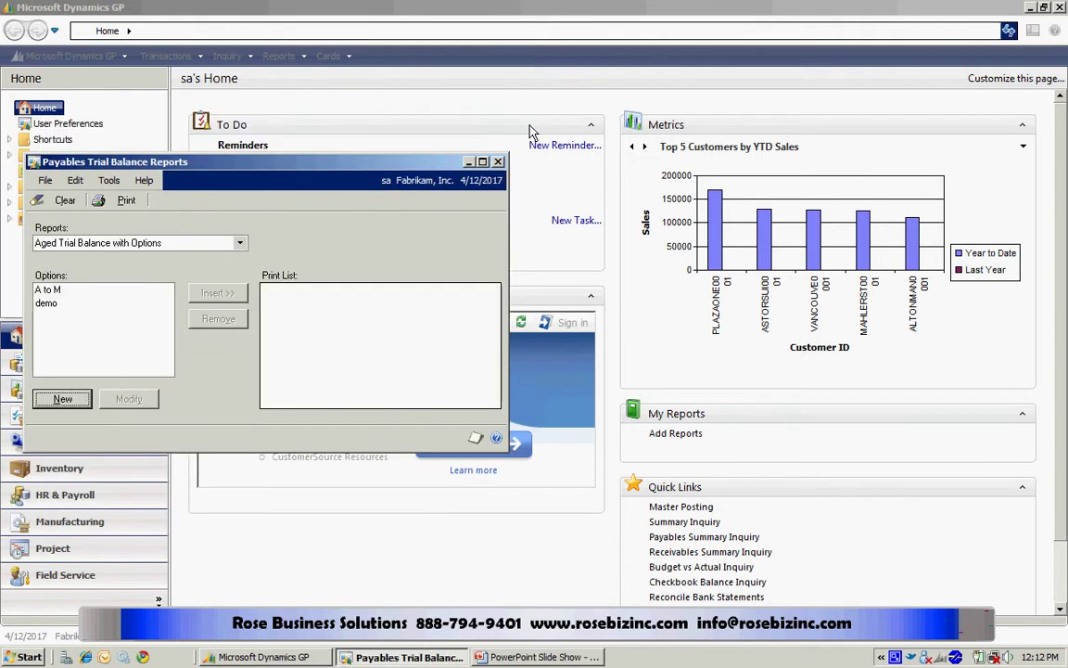
click(47, 293)
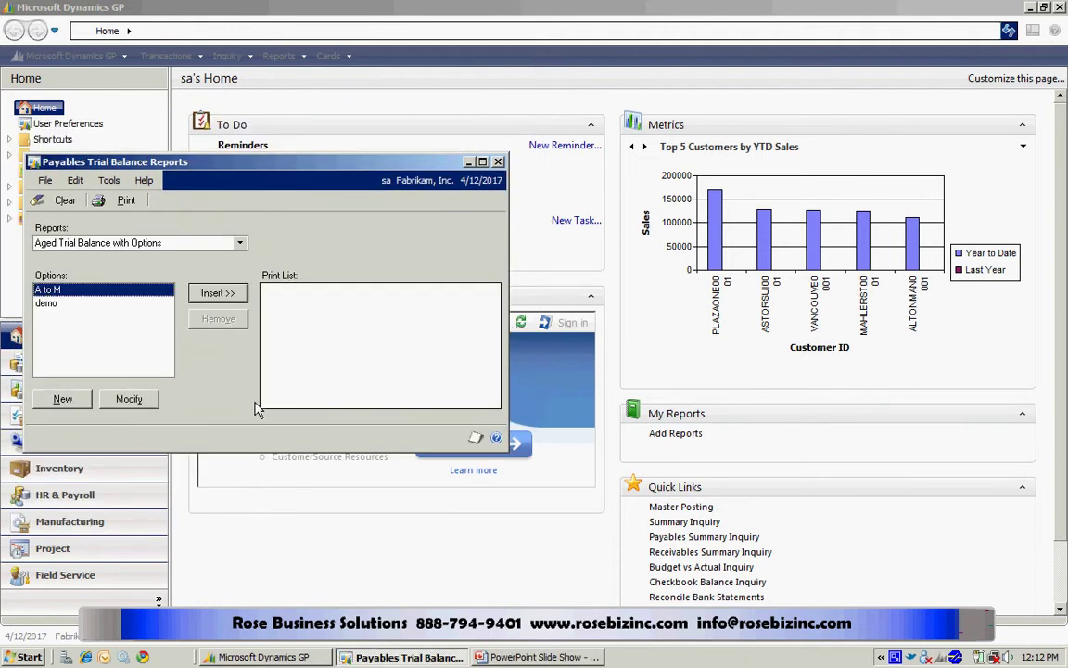
click(206, 297)
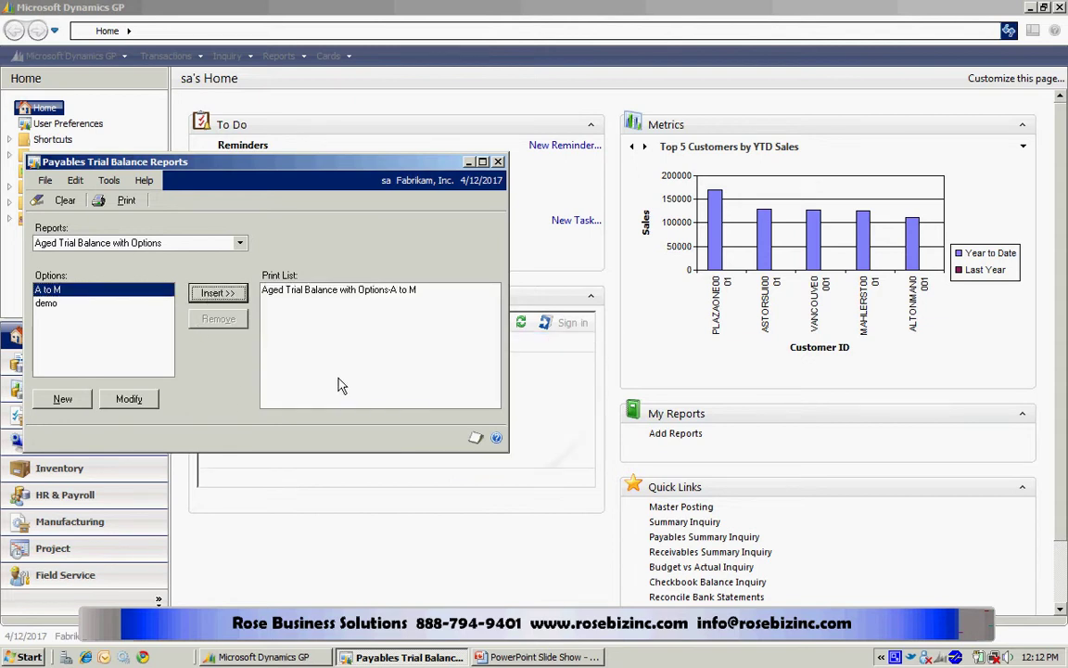
click(126, 202)
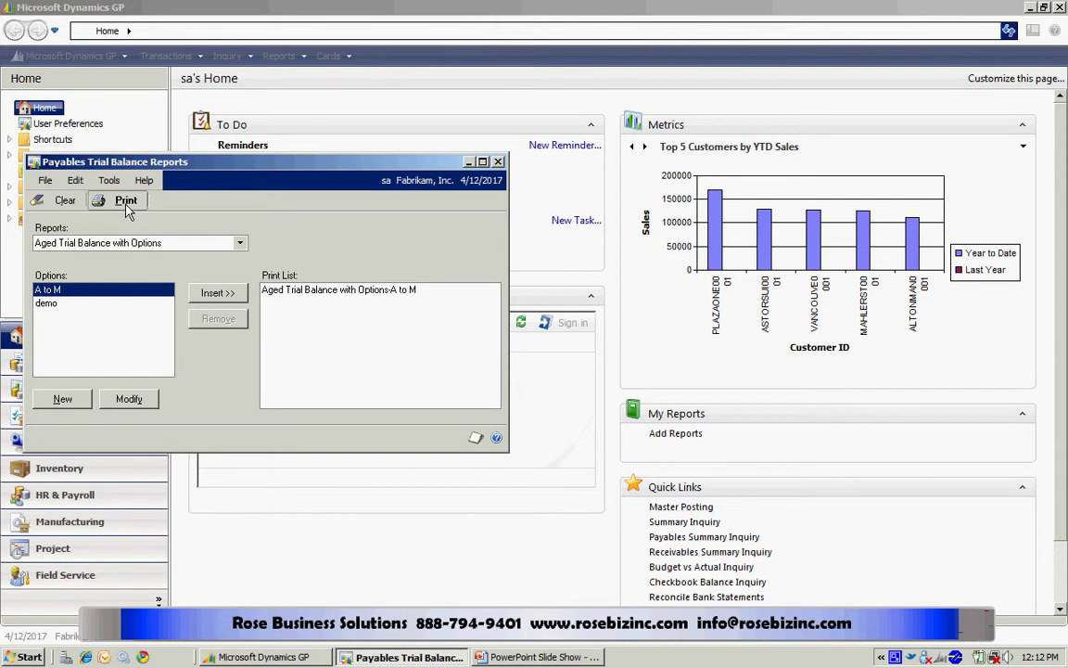
Step: Maximize the detailed aged trial balance output, zoom to 125% and back to 100%, then close it
click(125, 201)
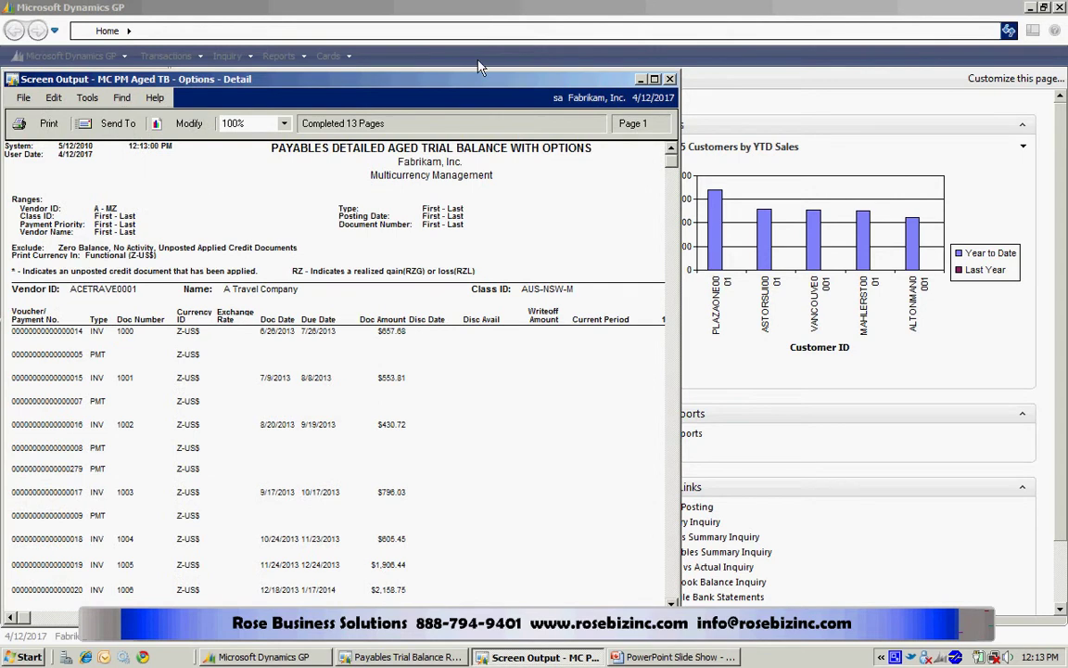
double_click(591, 76)
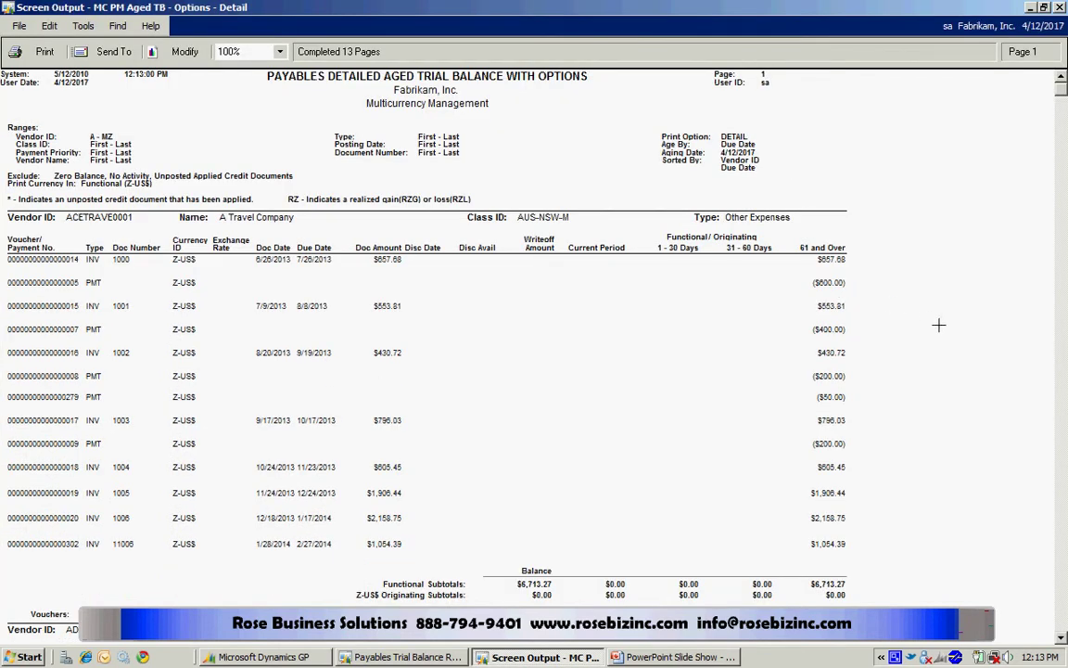
click(279, 52)
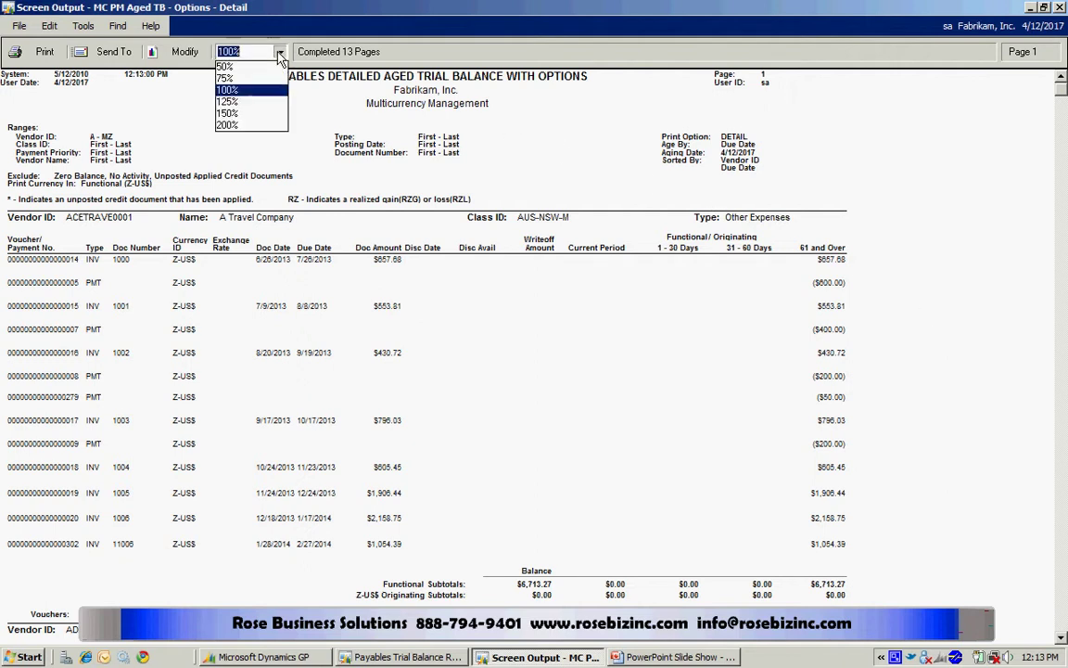
click(227, 101)
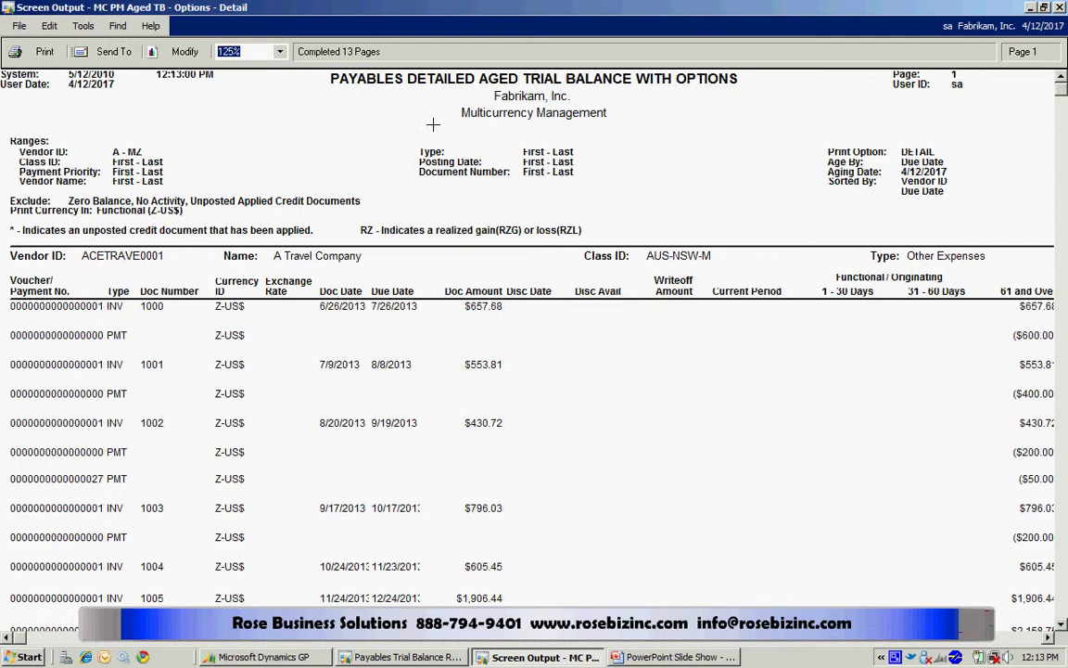
click(278, 52)
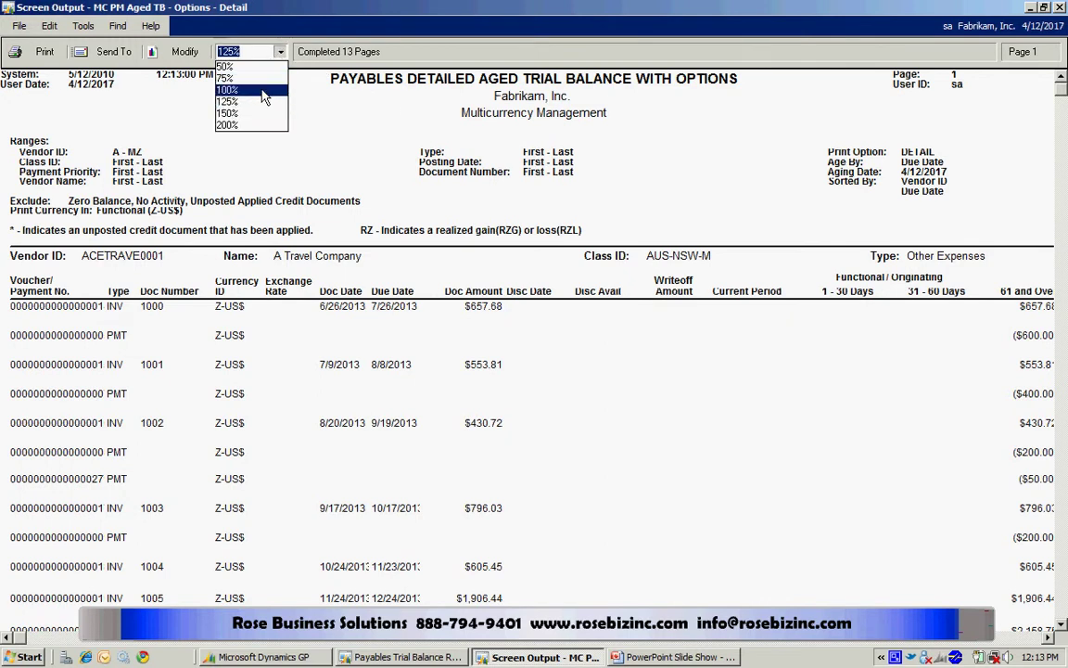
click(263, 90)
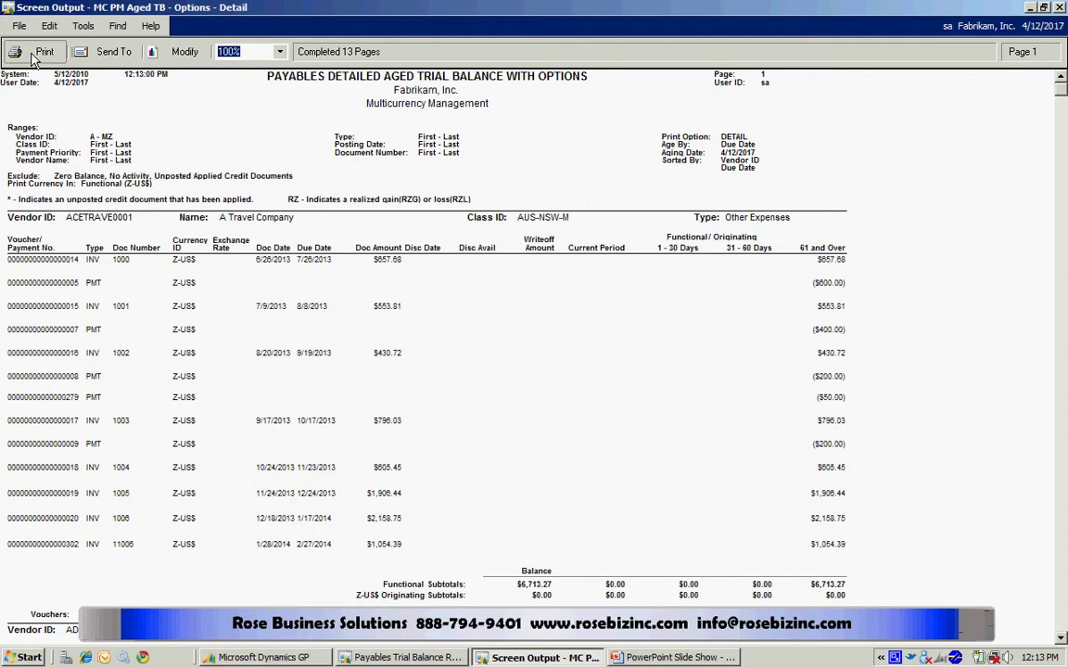
click(1060, 7)
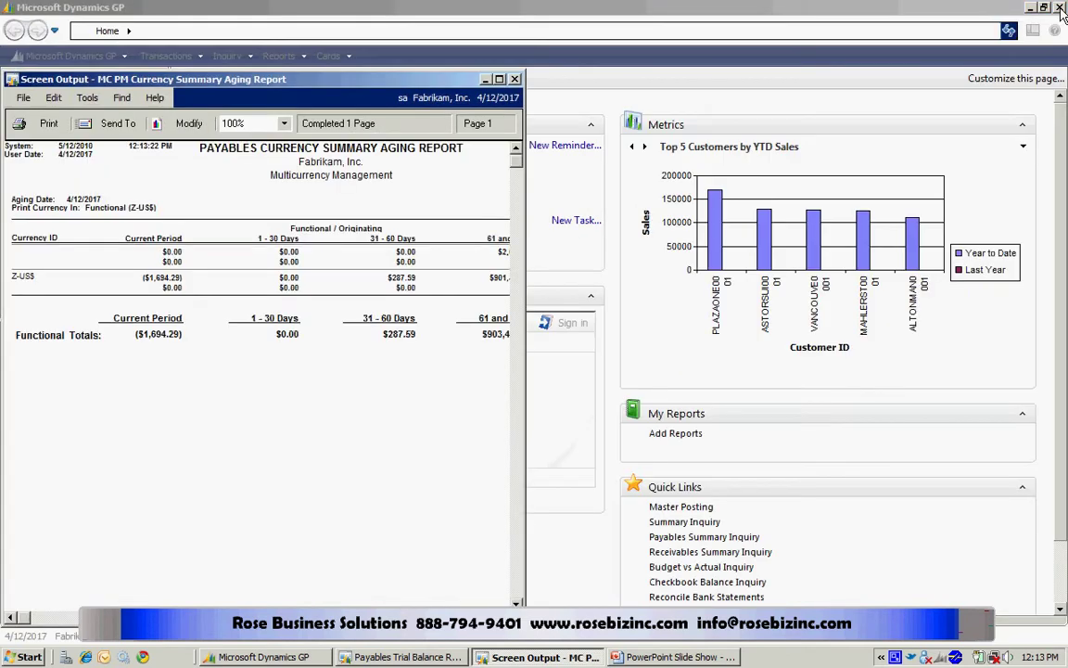
Step: Close the currency summary output and add A to M to My Reports as 'Aged Trial Balance with Options-A to M'
click(515, 79)
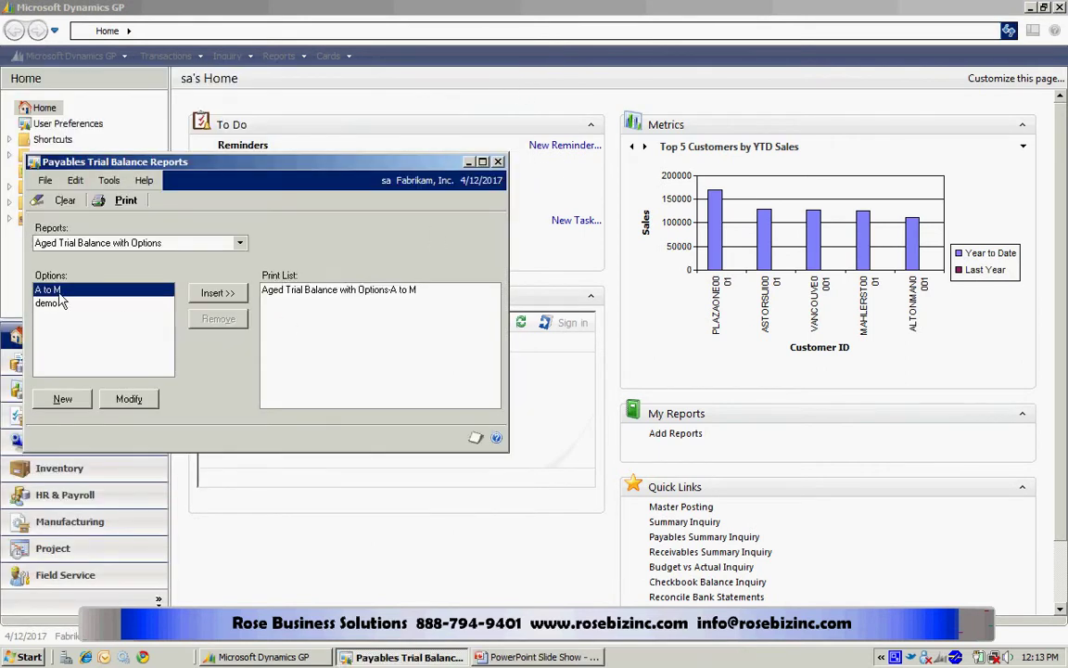
click(129, 401)
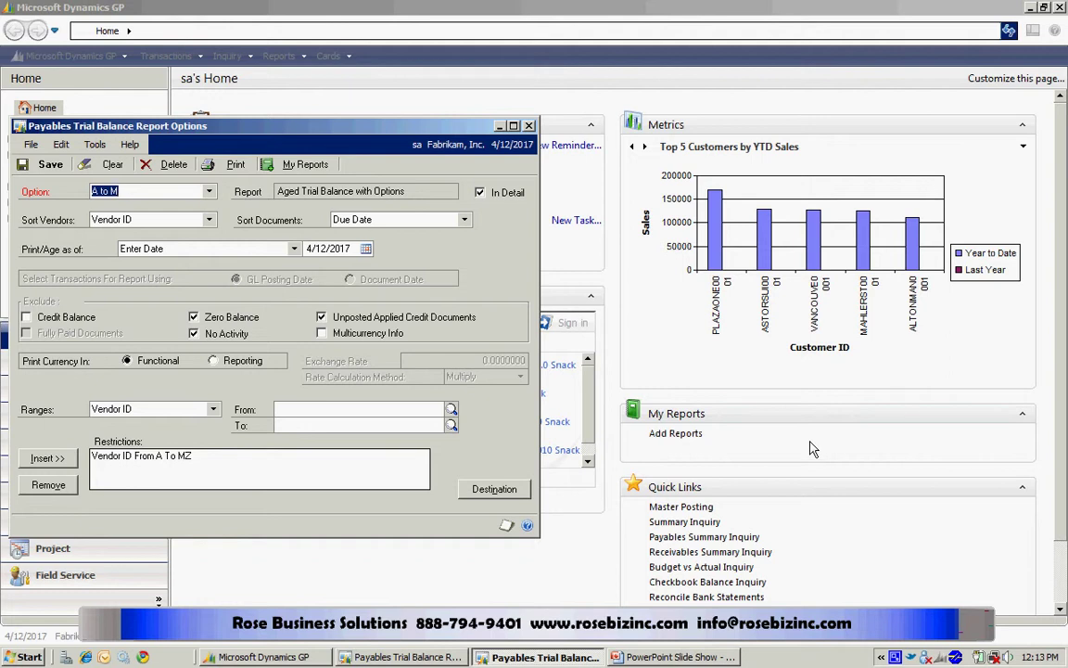
click(302, 167)
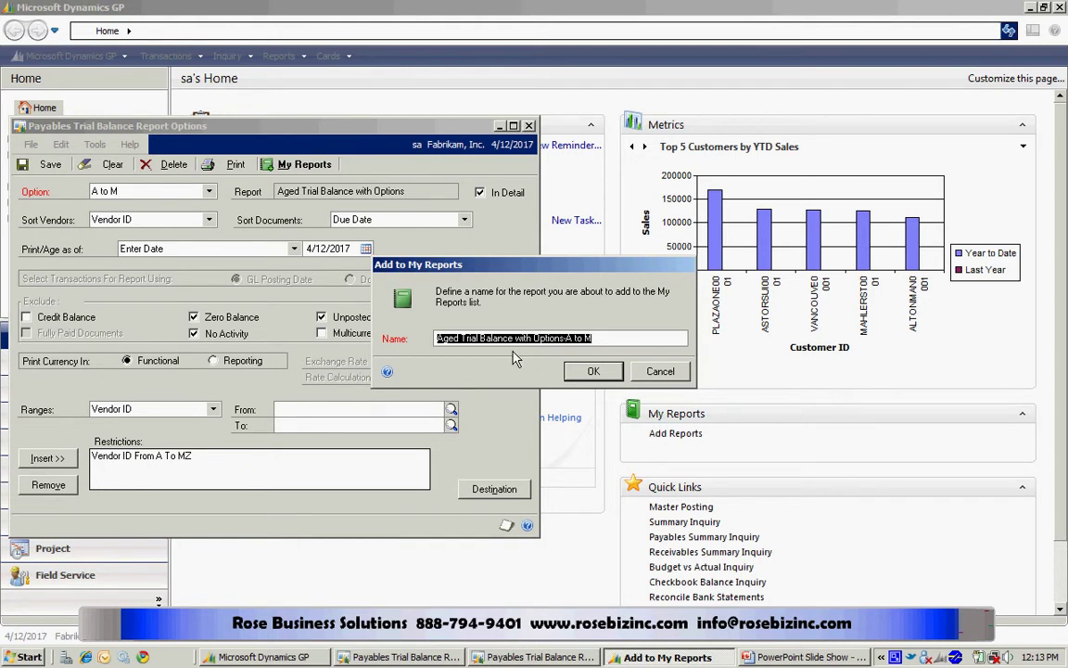
click(593, 370)
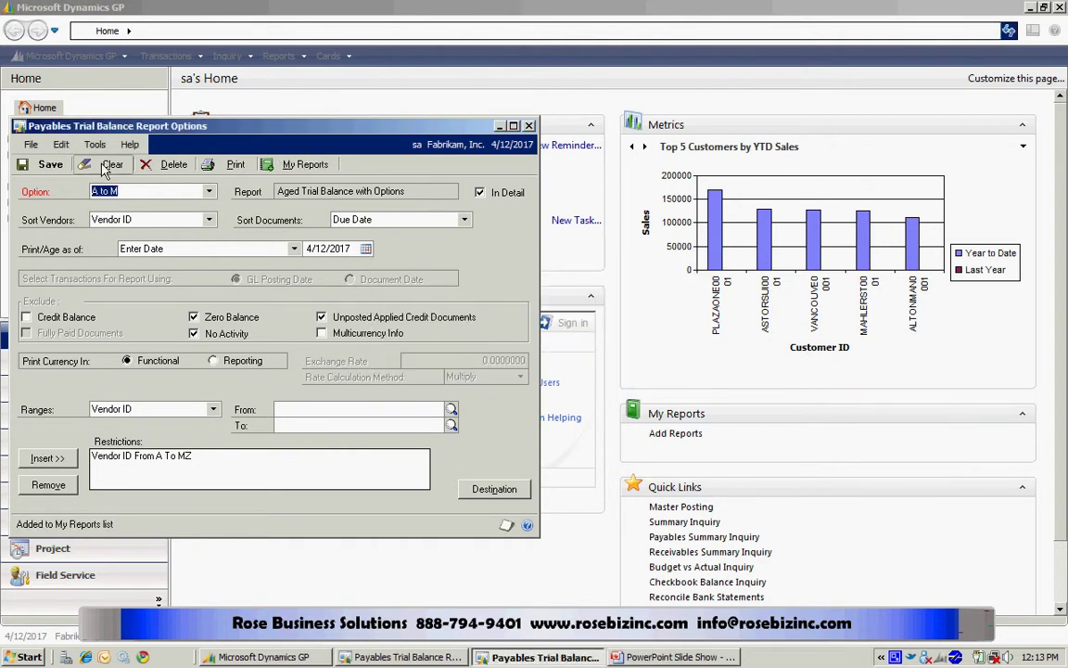
click(43, 168)
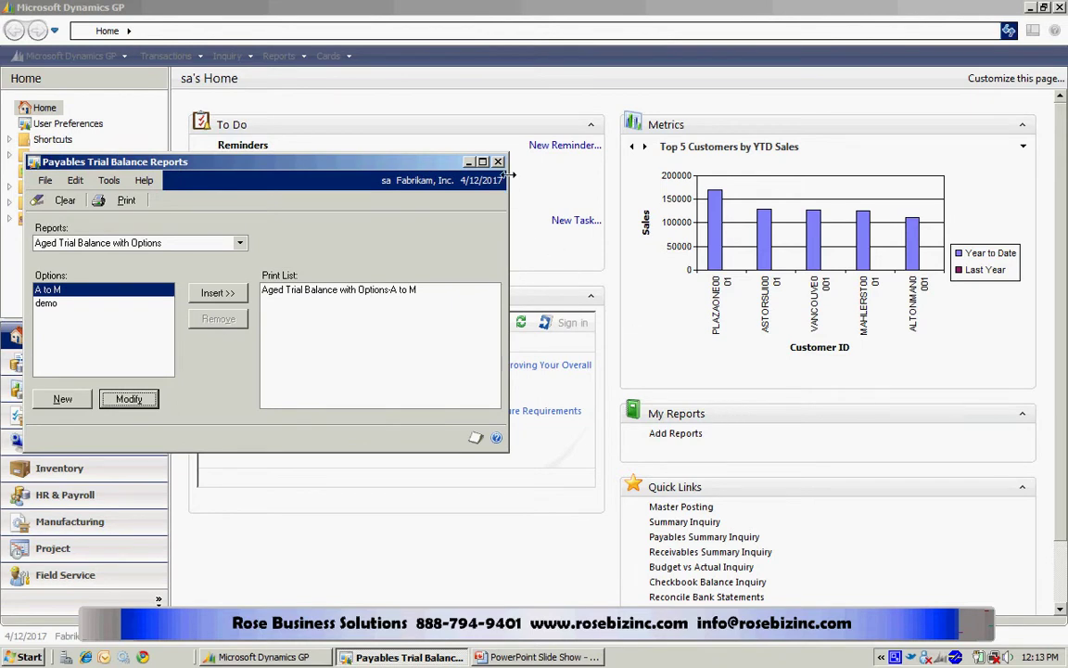
Step: Close the reports window, refresh the Home page, and run the aged trial balance from My Reports
click(498, 162)
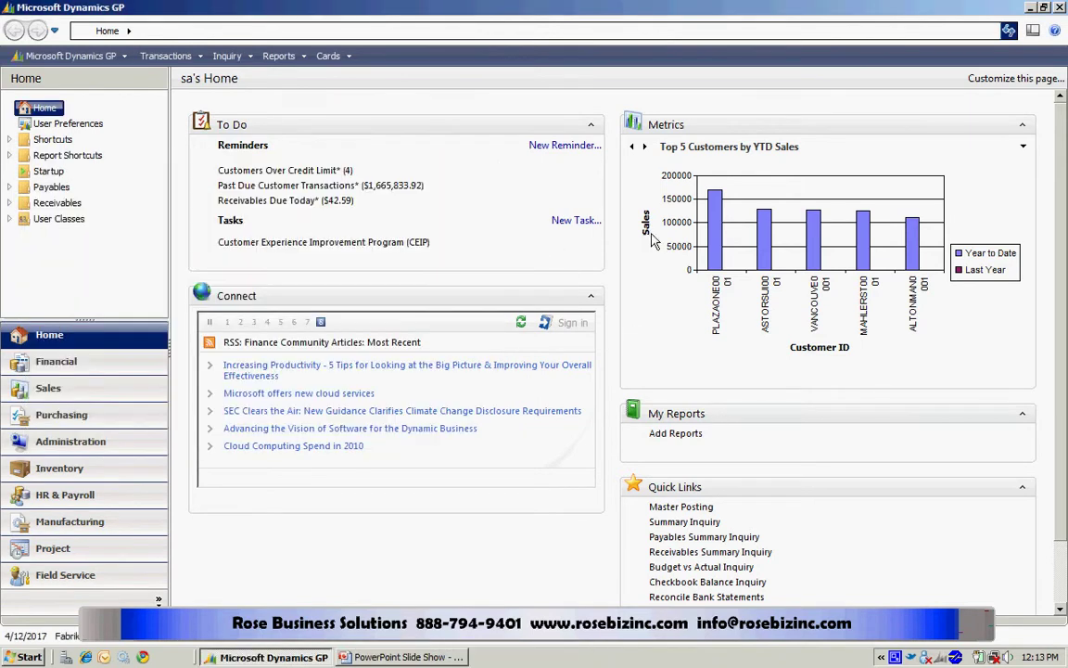
click(1008, 31)
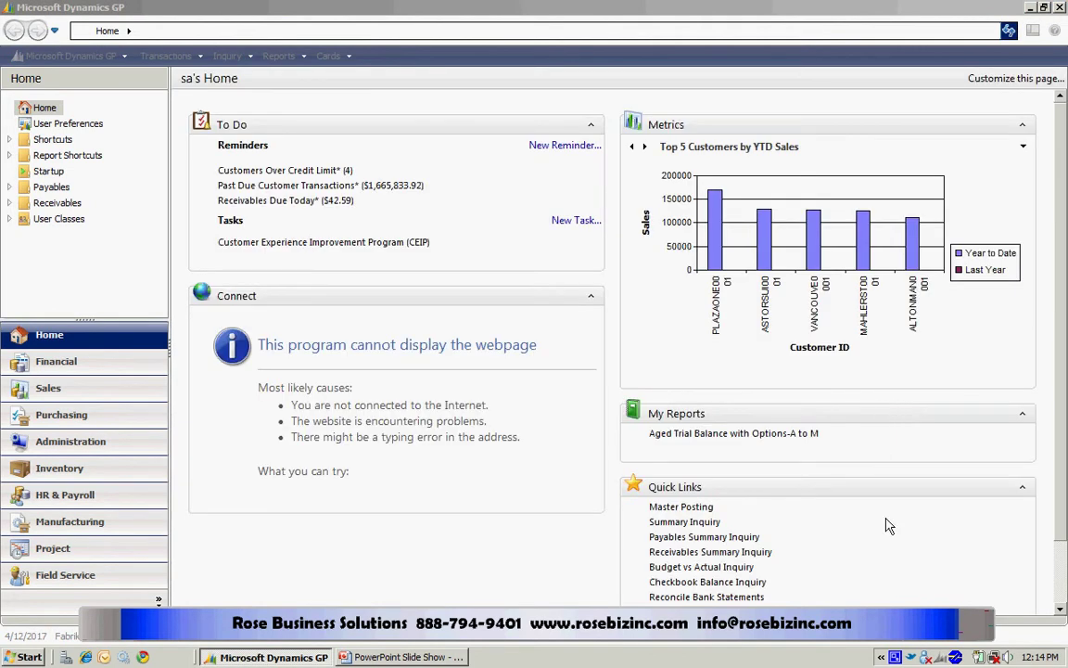
click(721, 441)
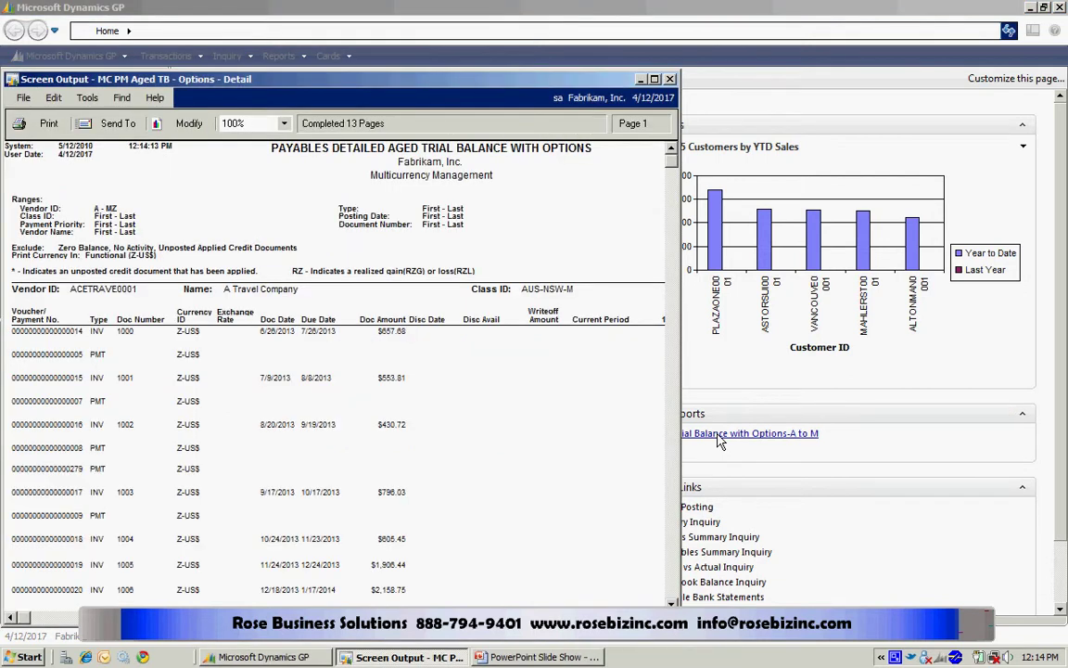
Step: Maximize the Screen Output window to show the report's full aging columns
click(652, 79)
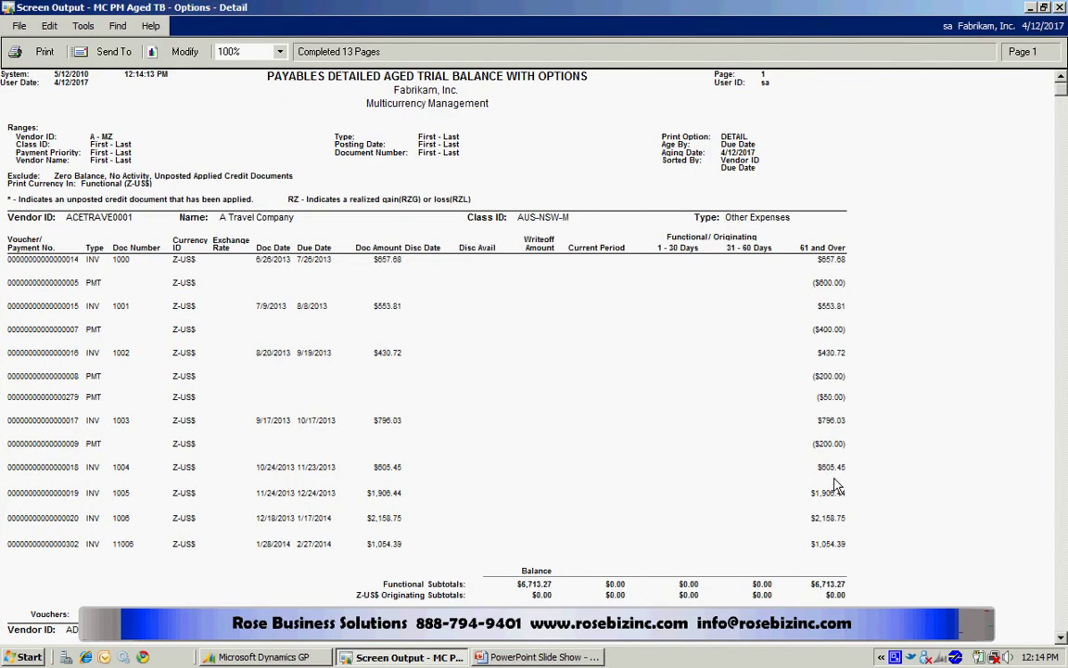